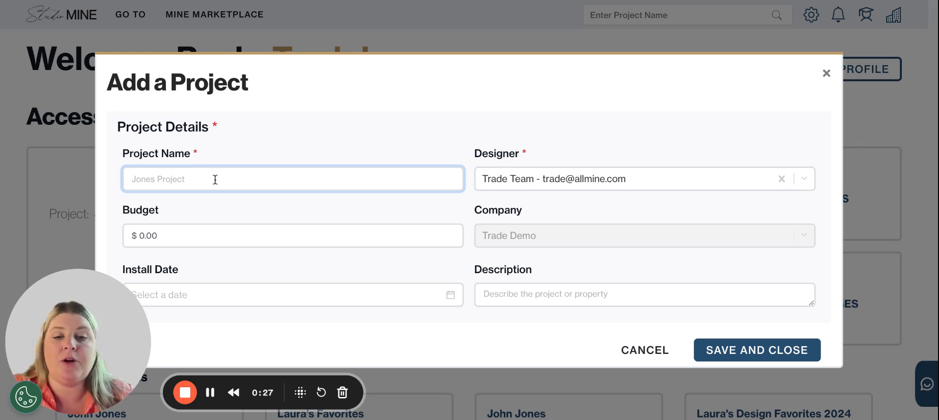
# Enter the client's name as the project name and set the project budget to $40,000.00
pyautogui.write('Jone')
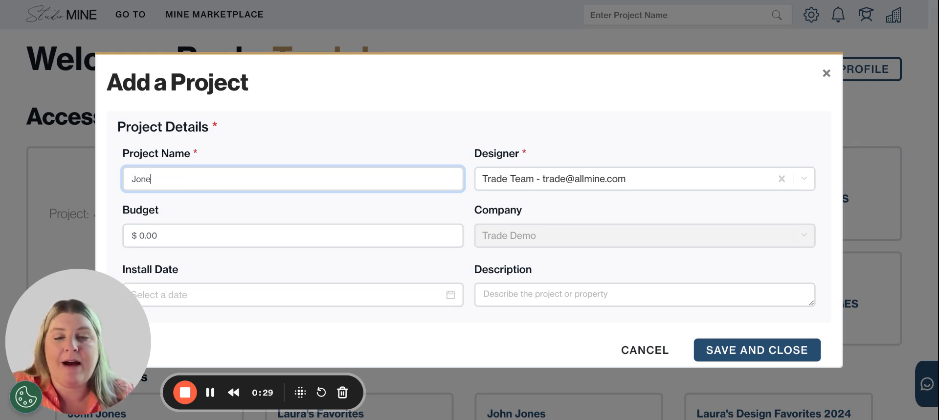
pyautogui.write('s, John')
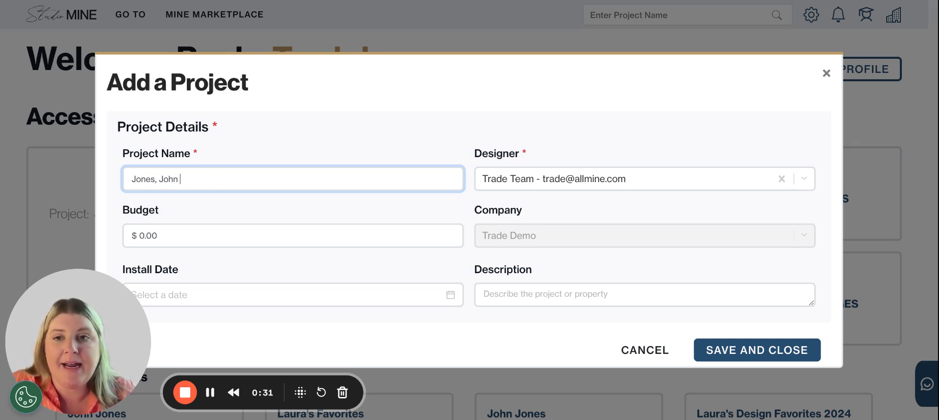
pyautogui.click(208, 236)
pyautogui.moveTo(207, 239); pyautogui.dragTo(50, 212)
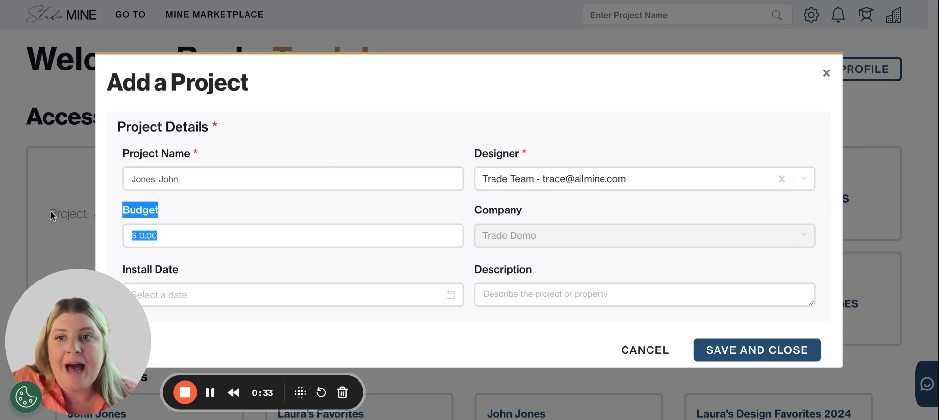
pyautogui.moveTo(179, 234); pyautogui.dragTo(100, 232)
pyautogui.write('40000')
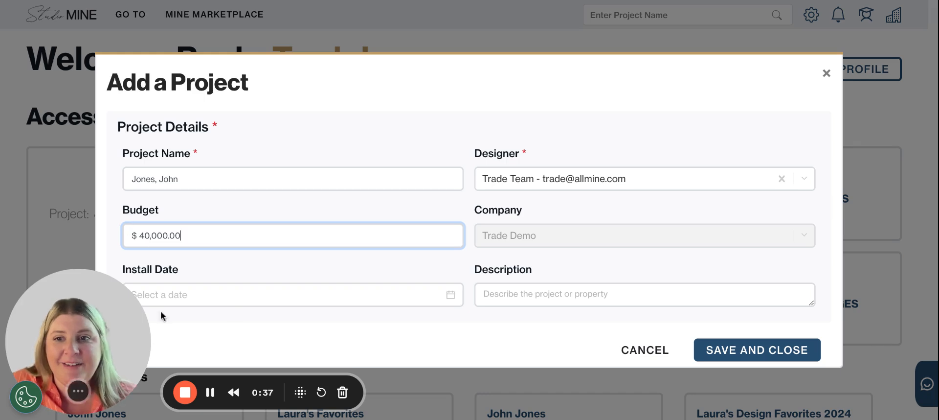
# Set the project's install date to 09/25/2024 and save the project
pyautogui.click(222, 302)
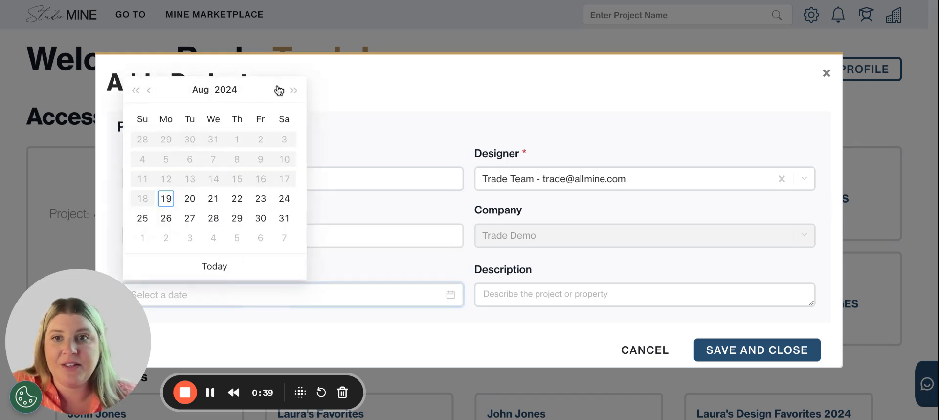
pyautogui.click(279, 90)
pyautogui.click(214, 200)
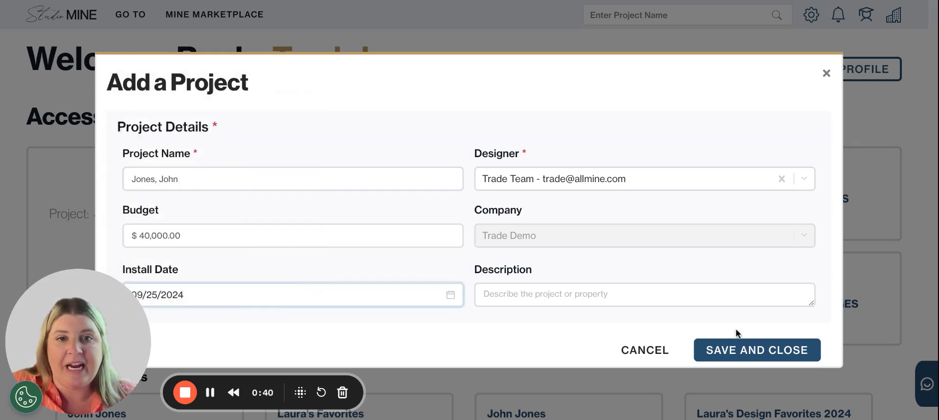
pyautogui.click(772, 351)
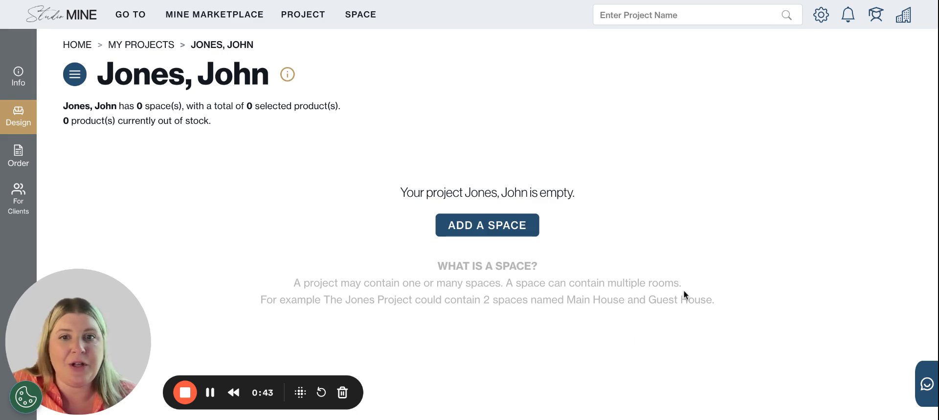
# Start a new space named Main House with a square footage of 4000 and add the Primary Bedroom to it
pyautogui.click(492, 231)
pyautogui.click(157, 122)
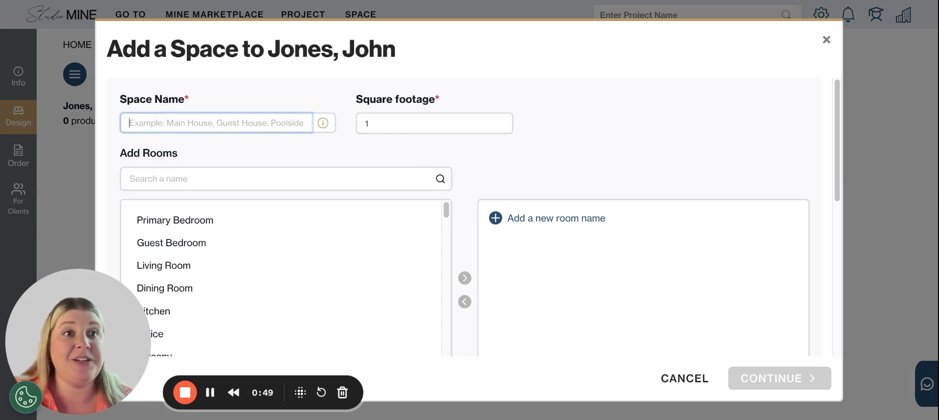
pyautogui.write('Main House')
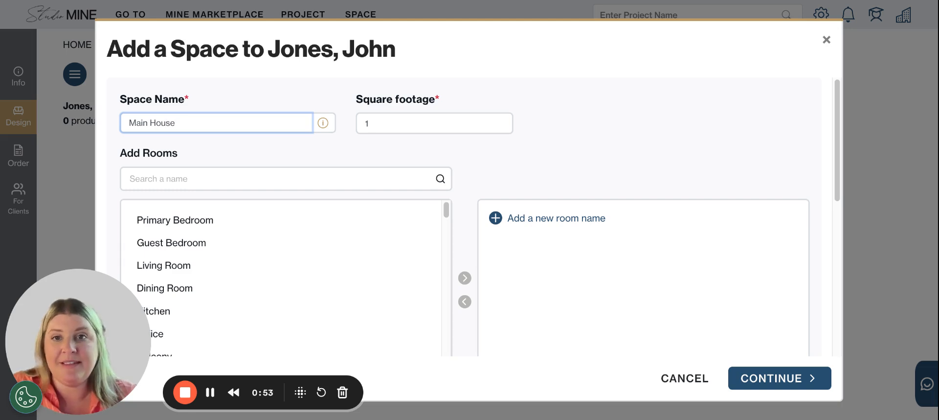
pyautogui.click(378, 122)
pyautogui.write('4000')
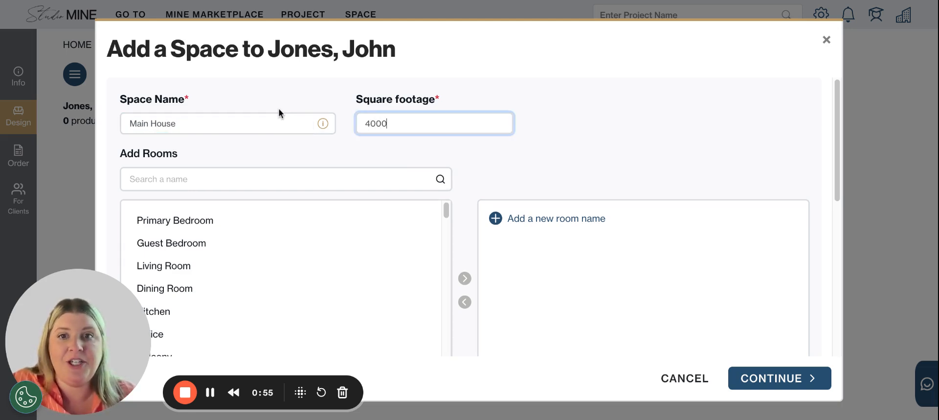
pyautogui.click(192, 219)
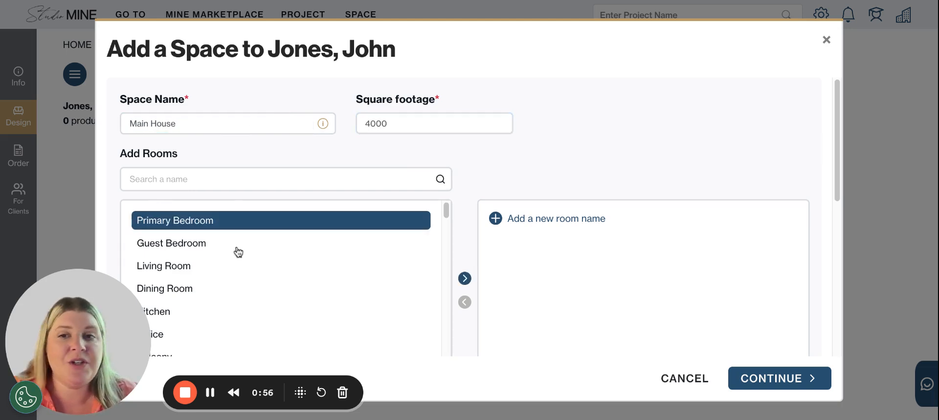
pyautogui.click(465, 278)
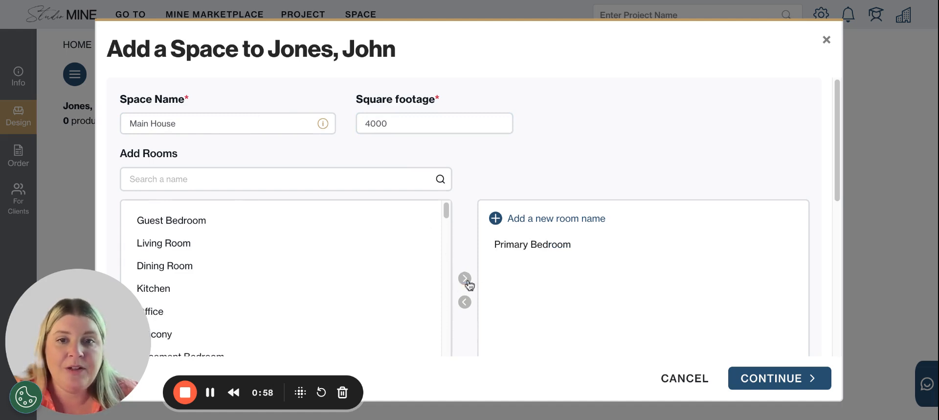
# Add the Guest Bedroom to the Main House room selection and remove it again
pyautogui.click(182, 224)
pyautogui.click(463, 281)
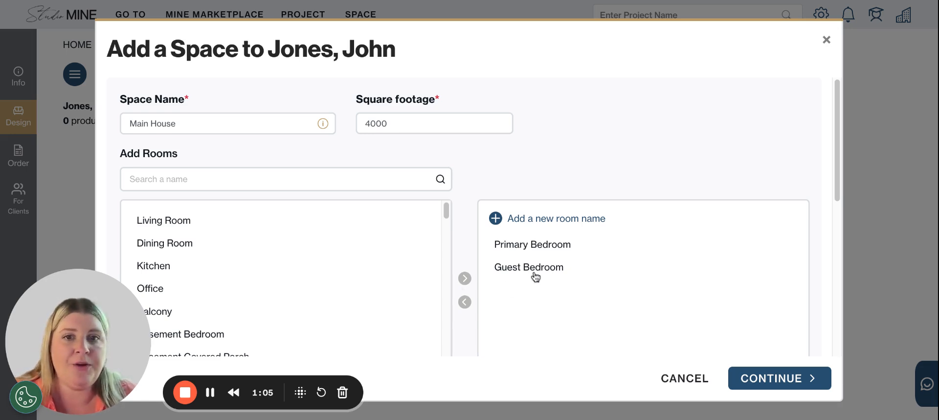
pyautogui.click(537, 274)
pyautogui.click(465, 302)
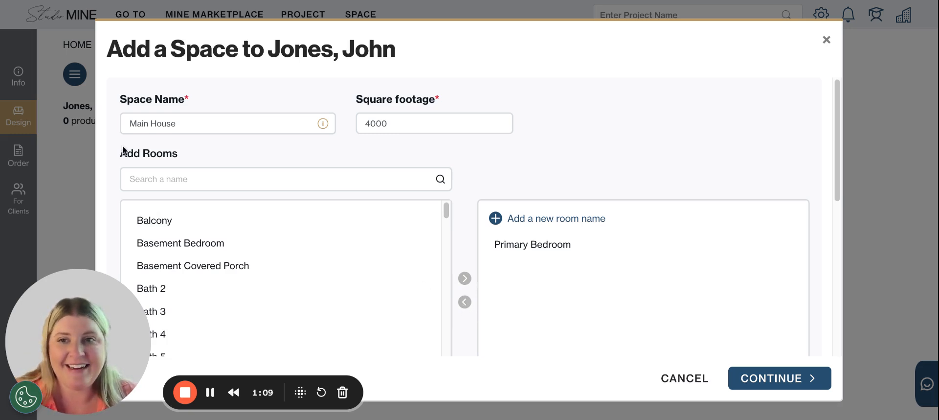
# Search the available rooms for living and add the Living Room to Main House
pyautogui.click(132, 179)
pyautogui.write('living')
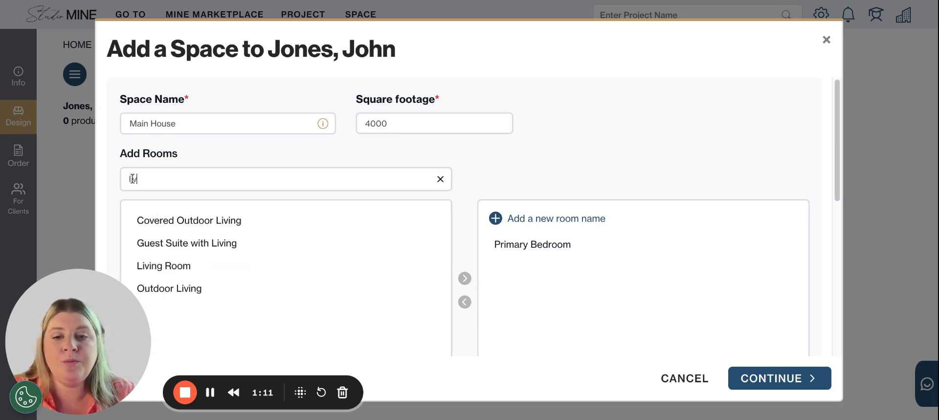
pyautogui.click(172, 268)
pyautogui.click(465, 279)
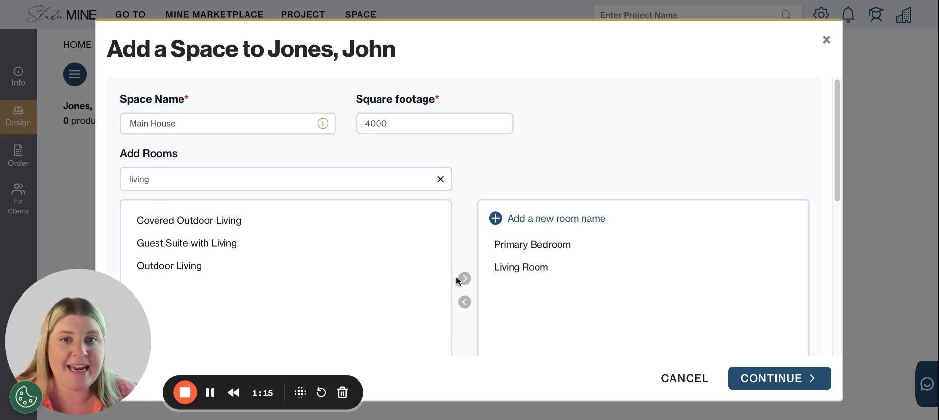
# Search the rooms for pilates, add a custom room named Pilates Room, and finish creating the Main House space
pyautogui.doubleClick(185, 187)
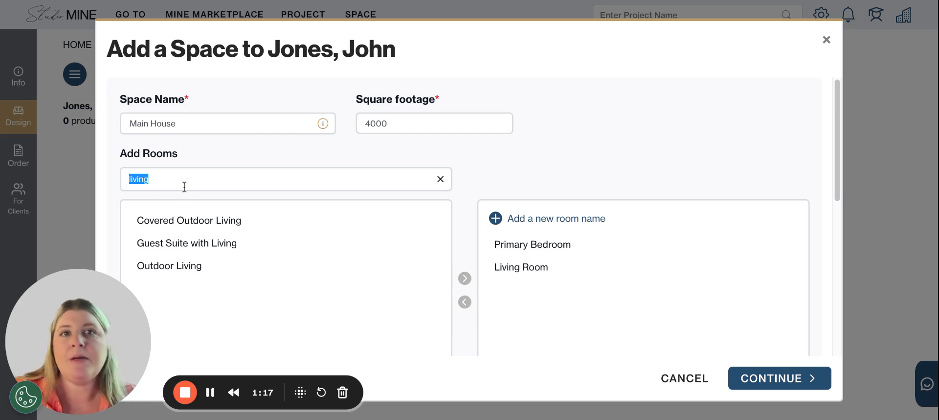
pyautogui.write('pilates')
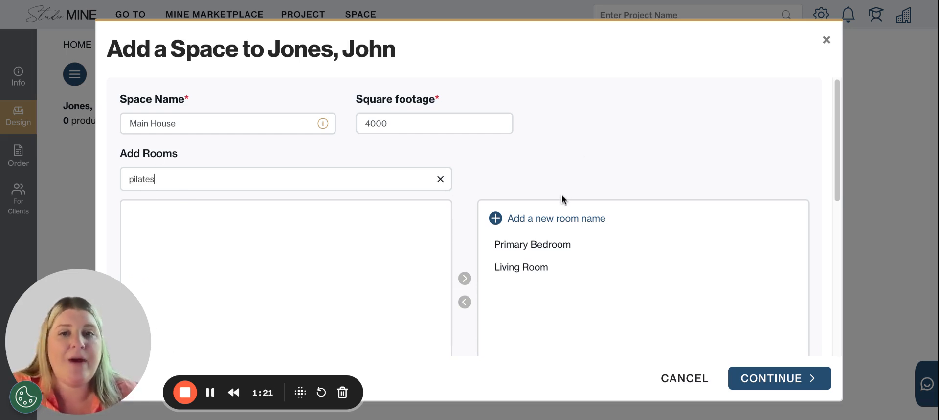
pyautogui.click(495, 219)
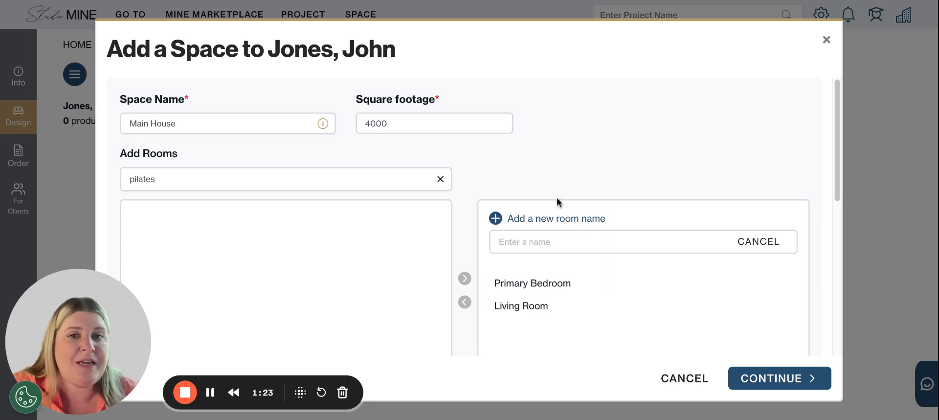
pyautogui.click(536, 249)
pyautogui.write('Pilates Room')
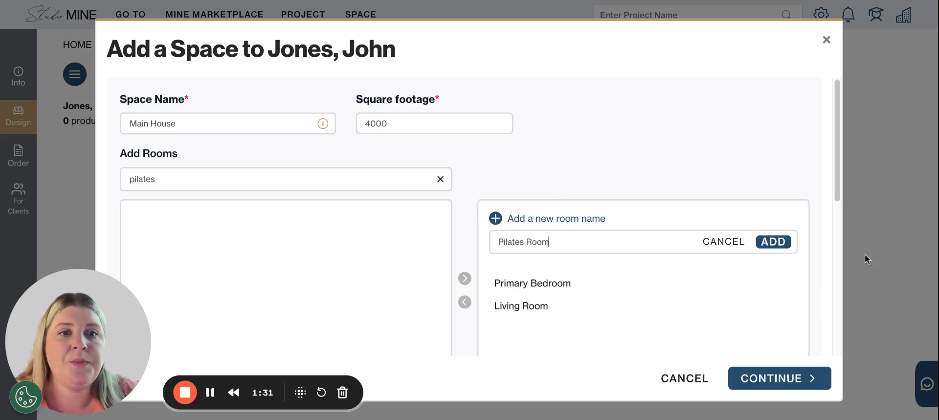
pyautogui.click(774, 242)
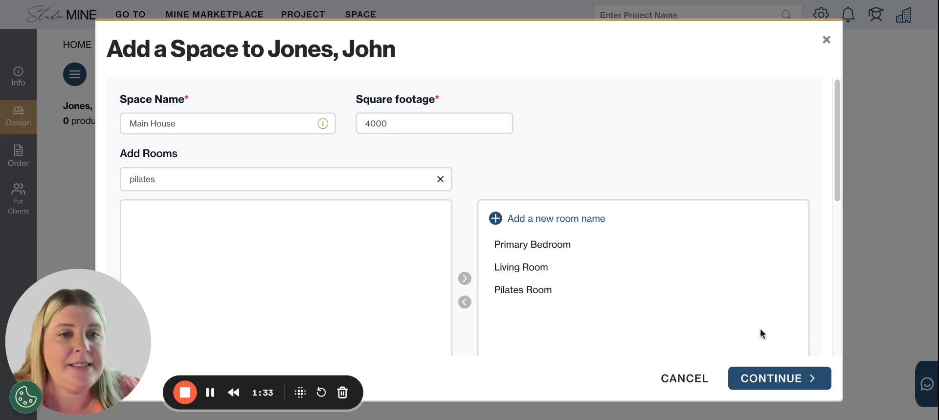
pyautogui.click(752, 386)
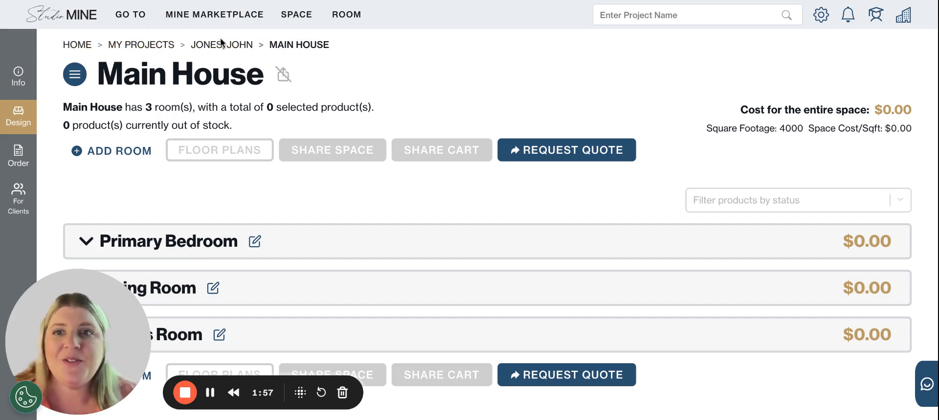
# Return to the project and start another space named Lake House with a square footage of 3000
pyautogui.click(237, 46)
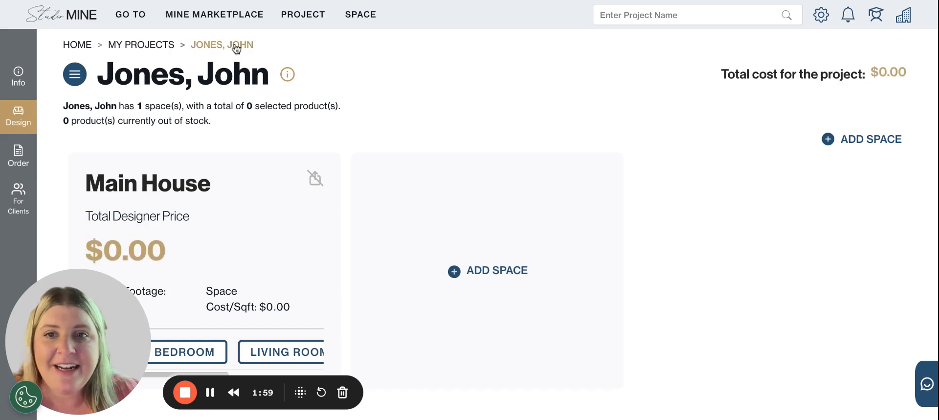
pyautogui.click(514, 266)
pyautogui.click(227, 122)
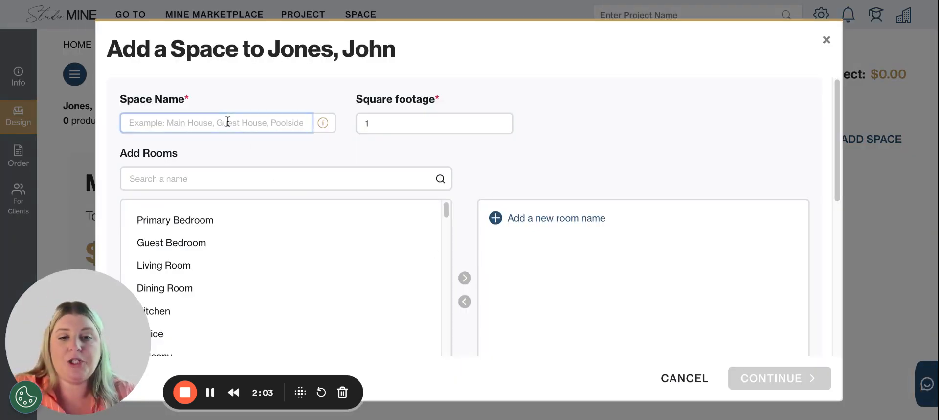
pyautogui.write('Lake House')
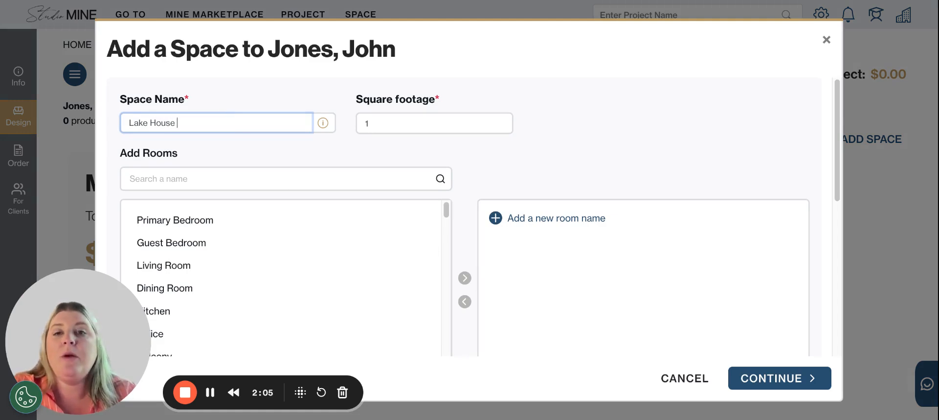
pyautogui.press('Tab')
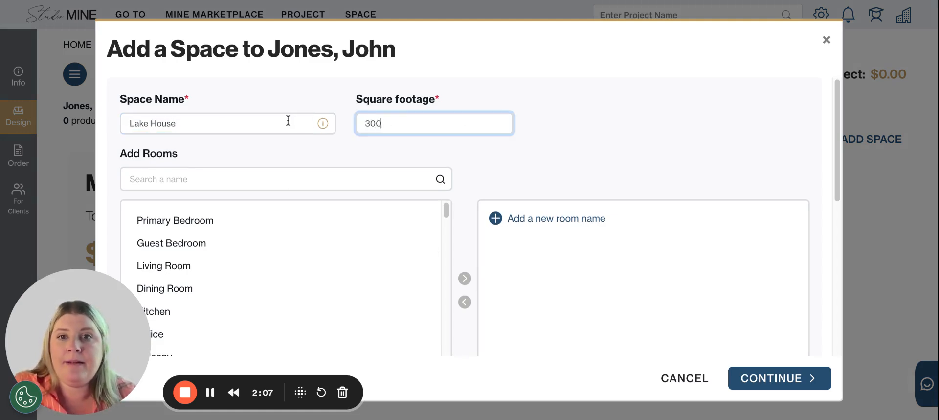
# Add the Dining Room, Living Room and Guest Bedroom to Lake House and finish creating the space
pyautogui.moveTo(176, 289); pyautogui.dragTo(176, 243)
pyautogui.click(464, 279)
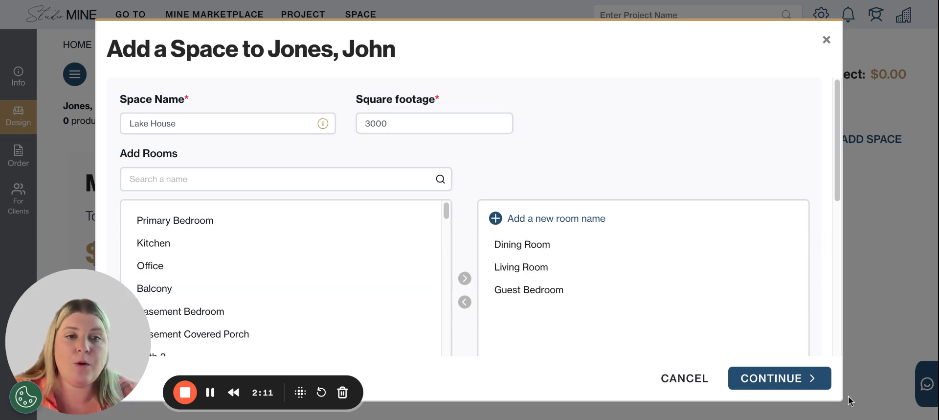
pyautogui.click(809, 373)
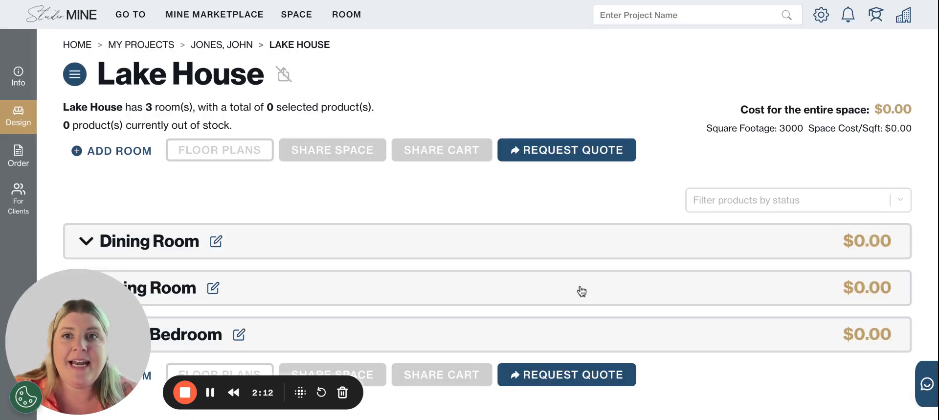
# Return to the project overview and briefly view its navigation listing the spaces
pyautogui.click(237, 46)
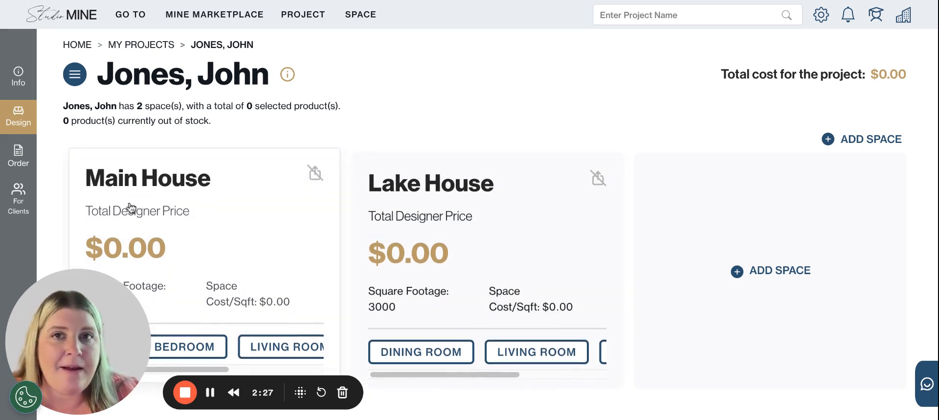
pyautogui.click(73, 80)
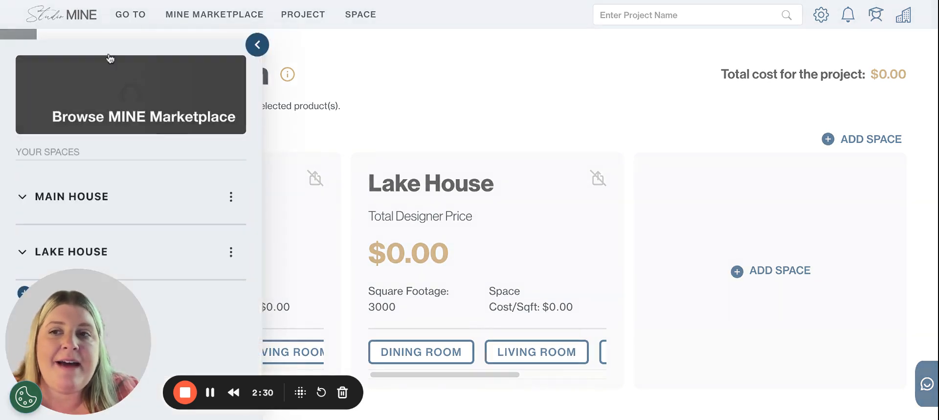
pyautogui.click(259, 48)
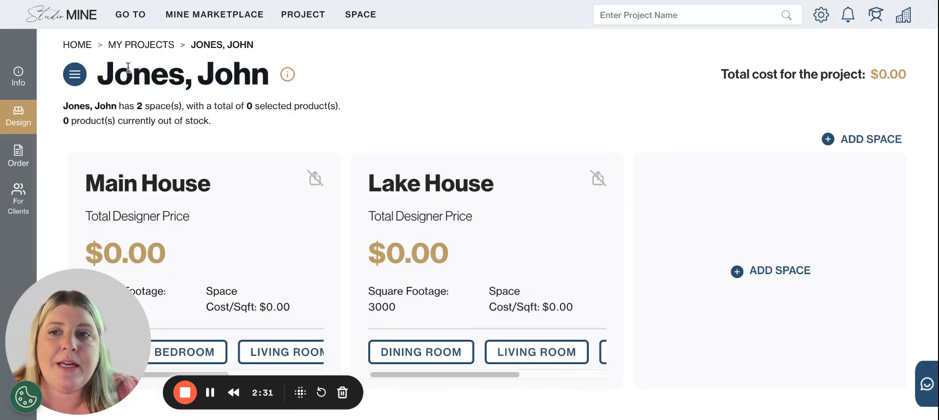
# Open the Main House space from the project's space navigation and bring the navigation up again there
pyautogui.click(83, 72)
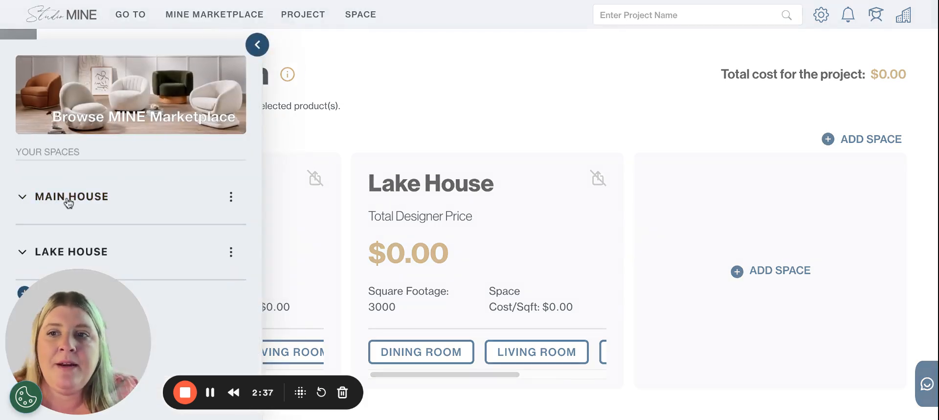
pyautogui.click(21, 197)
pyautogui.click(21, 197)
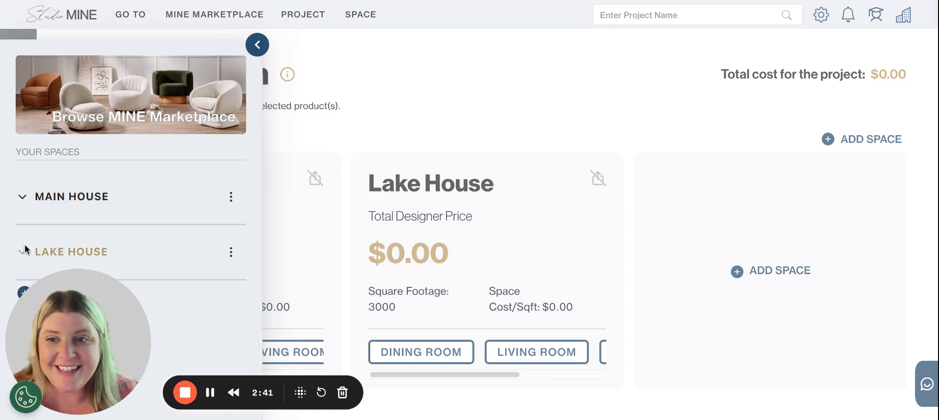
pyautogui.click(84, 200)
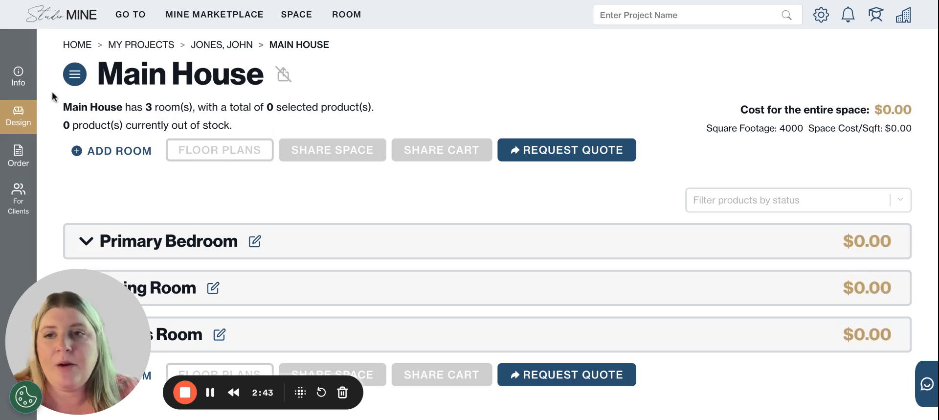
pyautogui.click(75, 74)
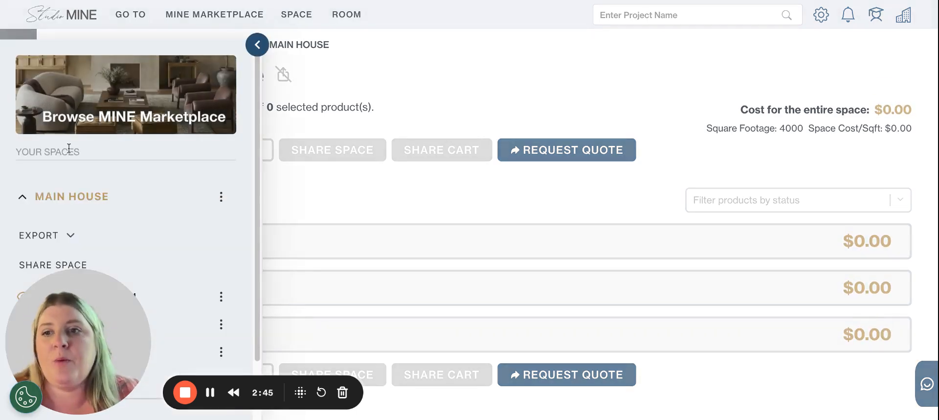
pyautogui.scroll(-1, 122, 193)
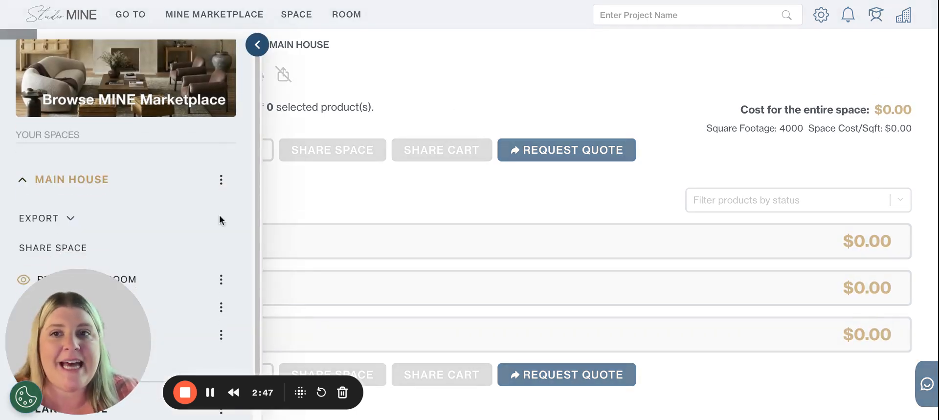
pyautogui.click(259, 46)
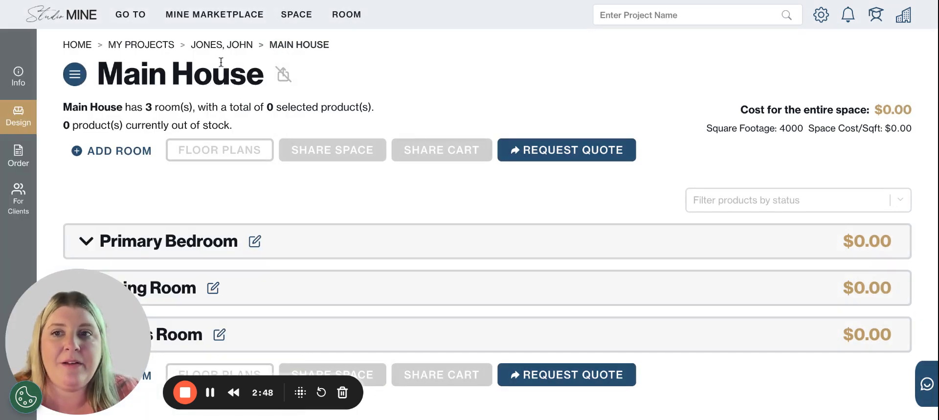
pyautogui.click(75, 75)
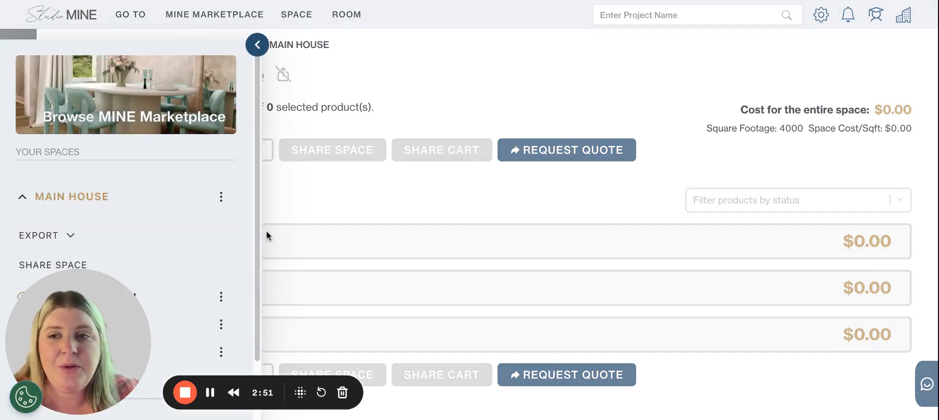
# Rename the Main House space as Chicago House and save the edited space
pyautogui.scroll(-1, 230, 205)
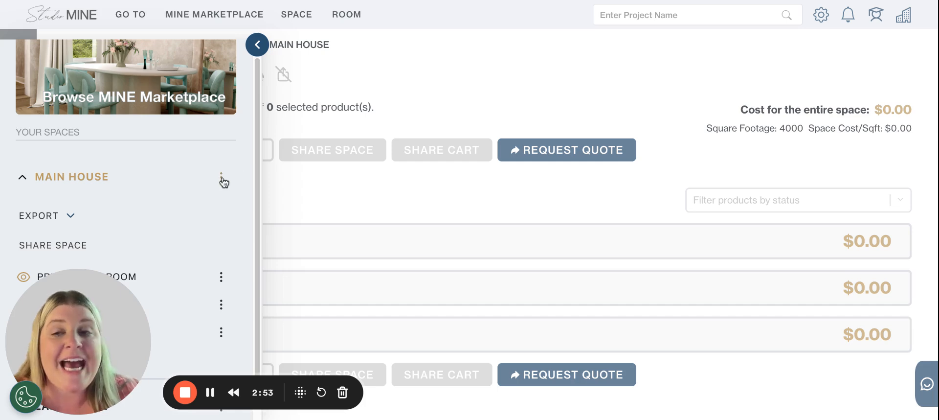
pyautogui.click(221, 178)
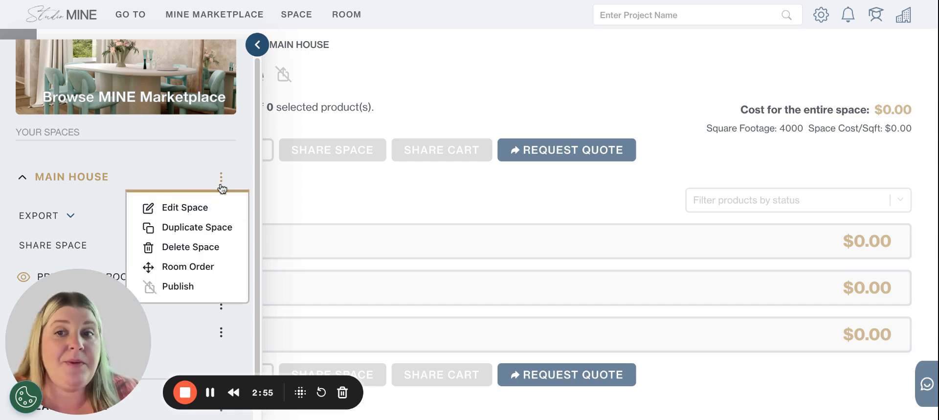
pyautogui.click(185, 207)
pyautogui.tripleClick(282, 121)
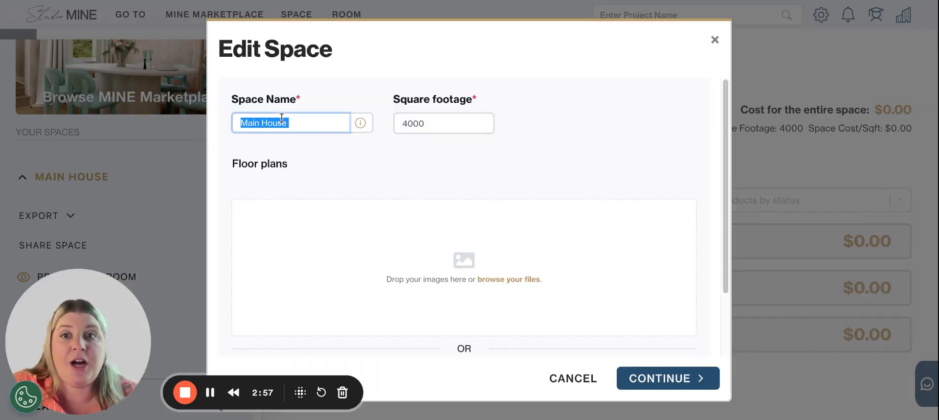
pyautogui.write('Chicago')
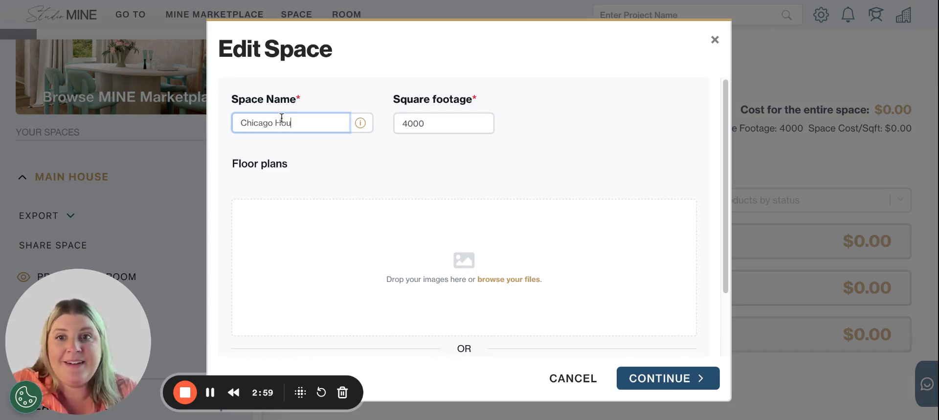
pyautogui.click(539, 111)
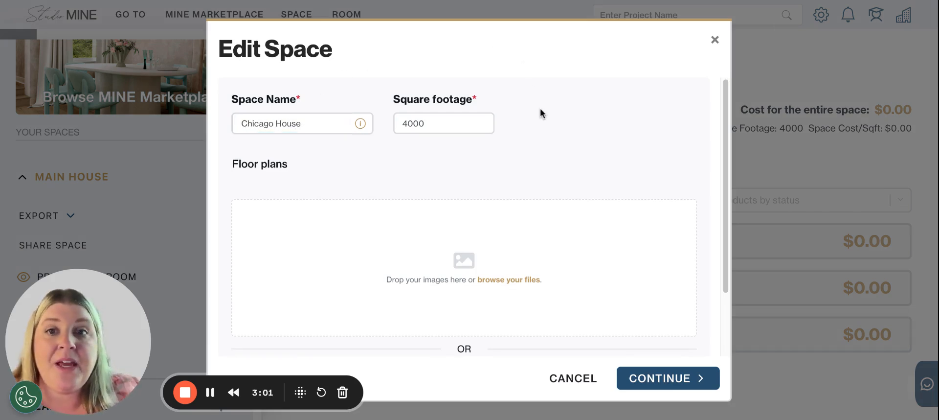
pyautogui.scroll(-3, 472, 237)
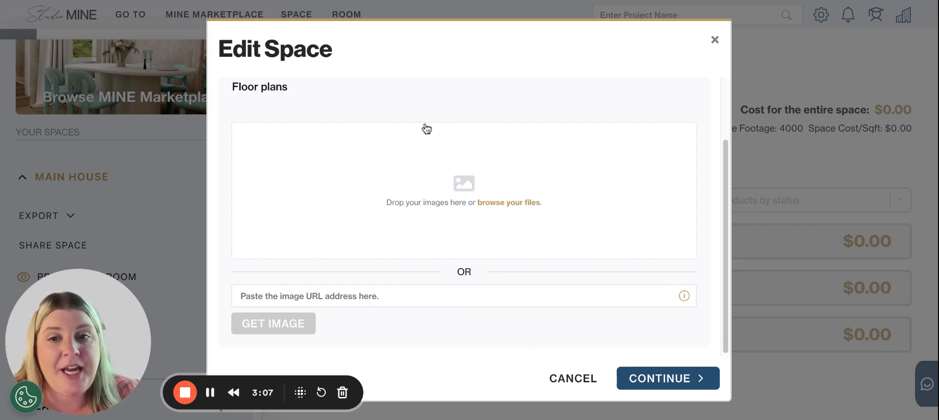
pyautogui.click(645, 377)
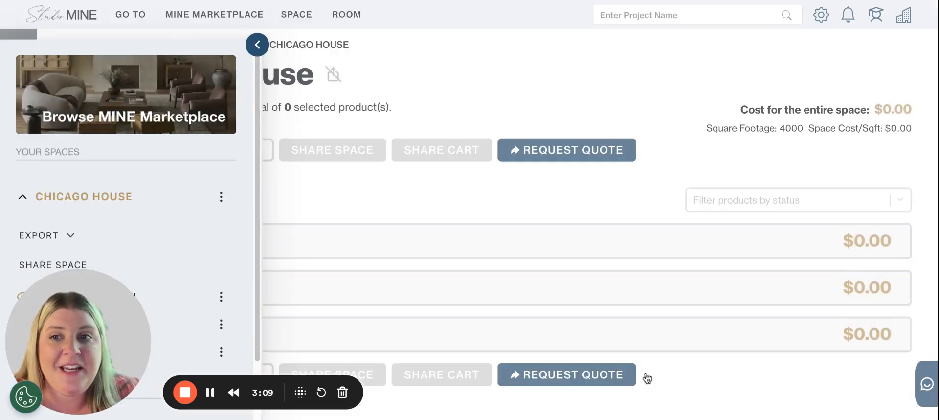
# Rename the Primary Bedroom in Chicago House as Primary Suite and save the room
pyautogui.scroll(-2, 168, 187)
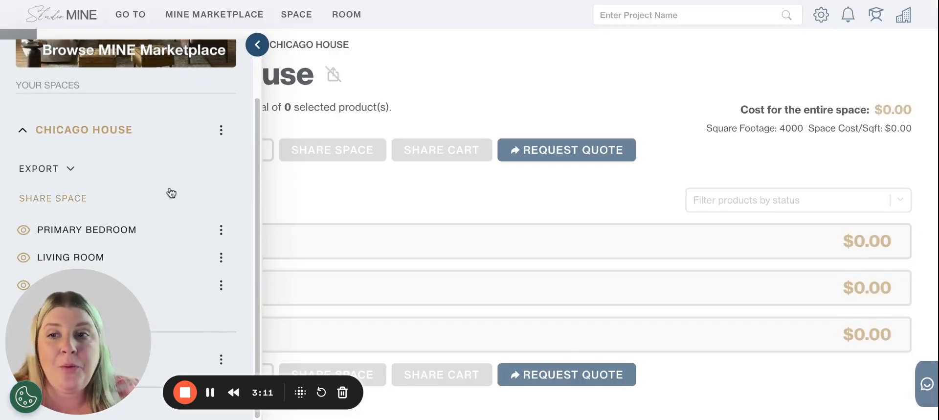
pyautogui.click(225, 233)
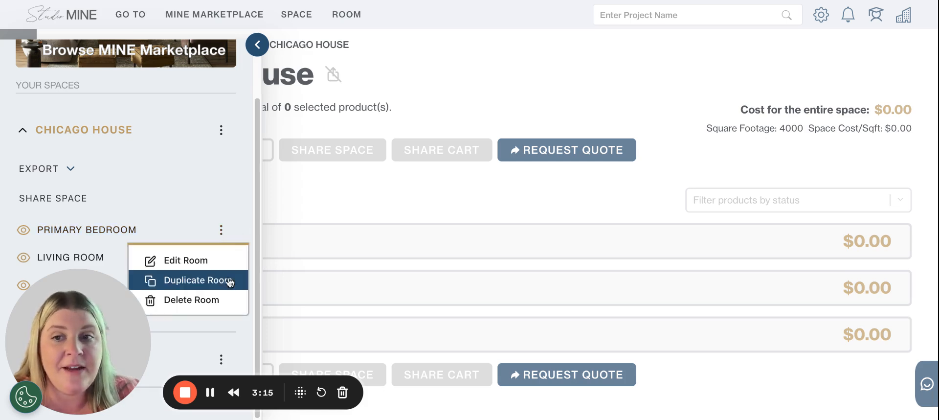
pyautogui.click(197, 262)
pyautogui.click(187, 119)
pyautogui.doubleClick(147, 113)
pyautogui.press('Left')
pyautogui.moveTo(215, 112); pyautogui.dragTo(159, 115)
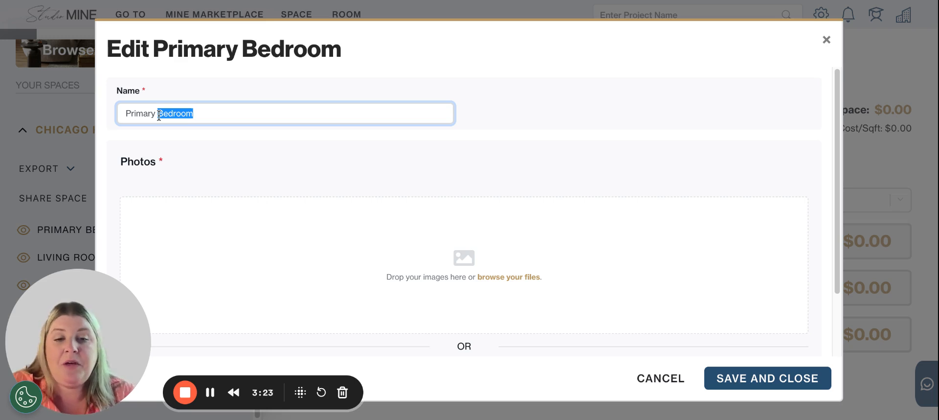
pyautogui.write('Sut')
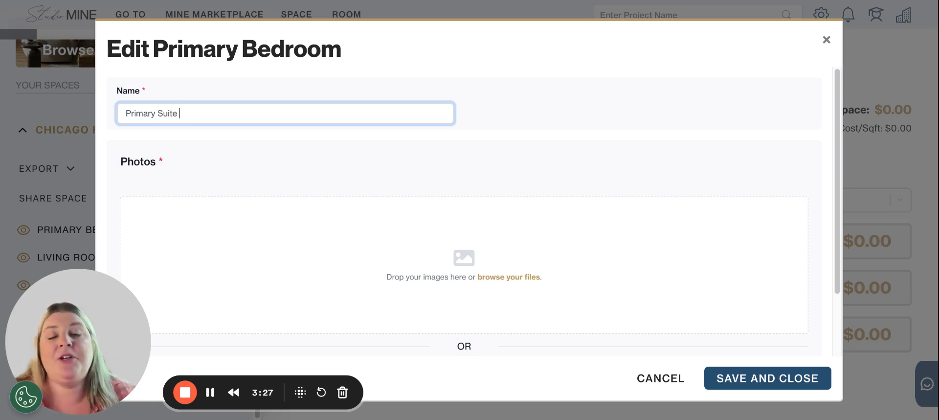
pyautogui.scroll(-2, 494, 181)
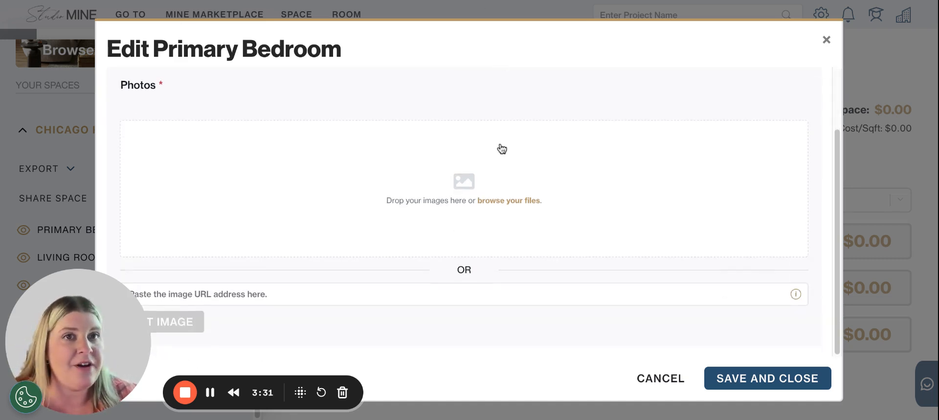
pyautogui.click(741, 383)
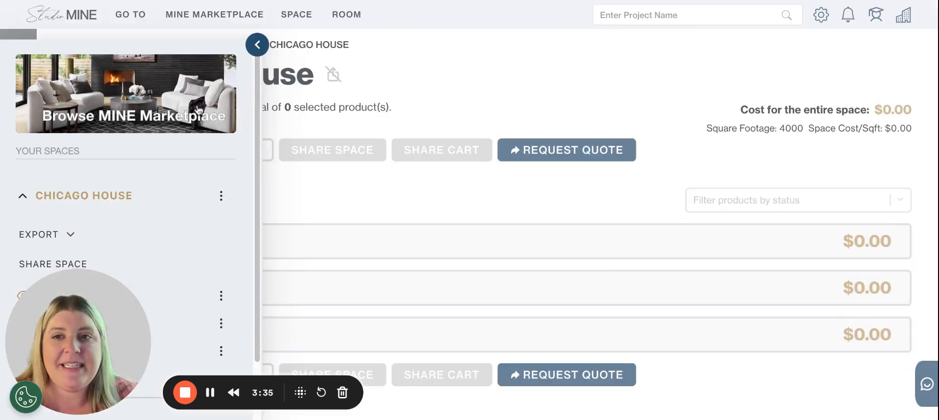
# Reorder the Chicago House rooms as Pilates Room, Living Room, Primary Suite and save the order
pyautogui.scroll(-2, 203, 171)
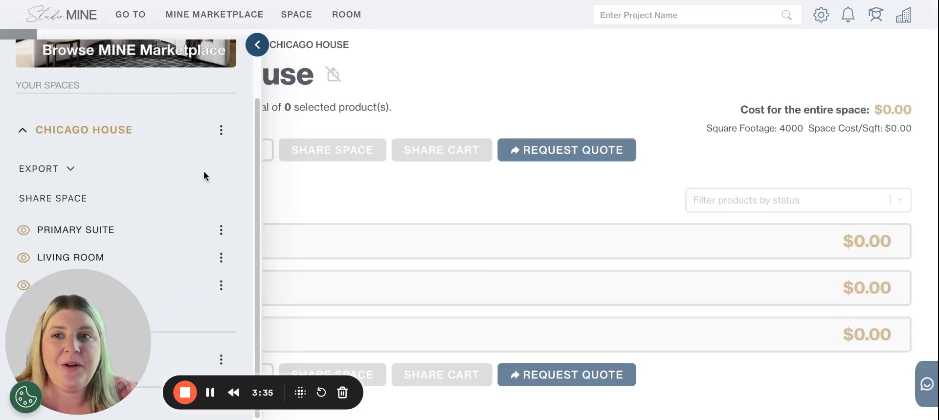
pyautogui.click(222, 131)
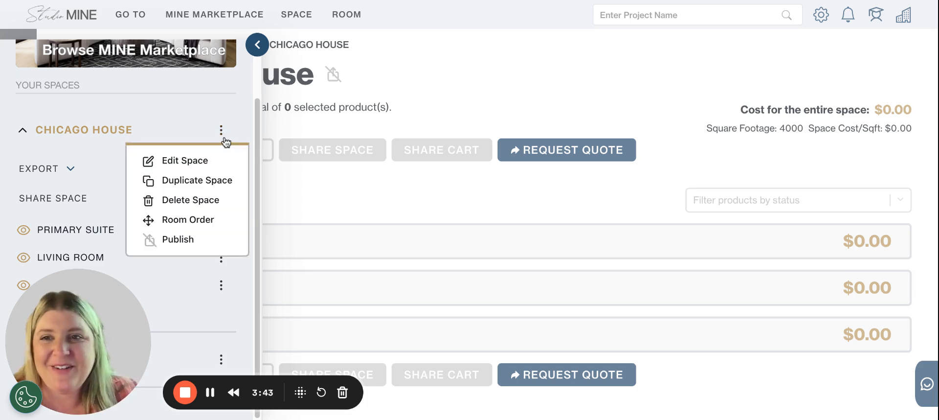
pyautogui.click(230, 224)
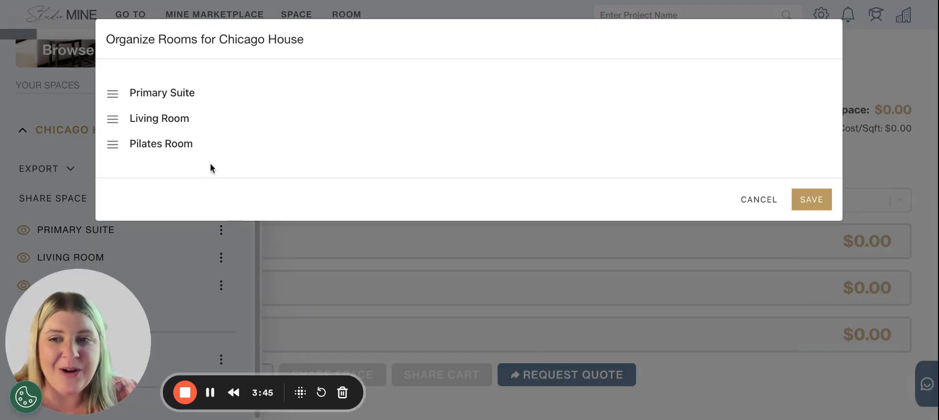
pyautogui.moveTo(113, 144); pyautogui.dragTo(114, 143)
pyautogui.moveTo(111, 89); pyautogui.dragTo(109, 13)
pyautogui.moveTo(113, 119); pyautogui.dragTo(123, 240)
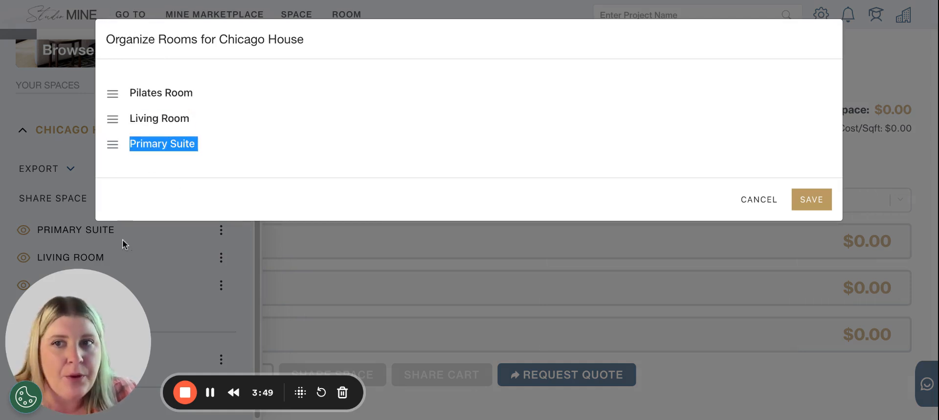
pyautogui.click(808, 195)
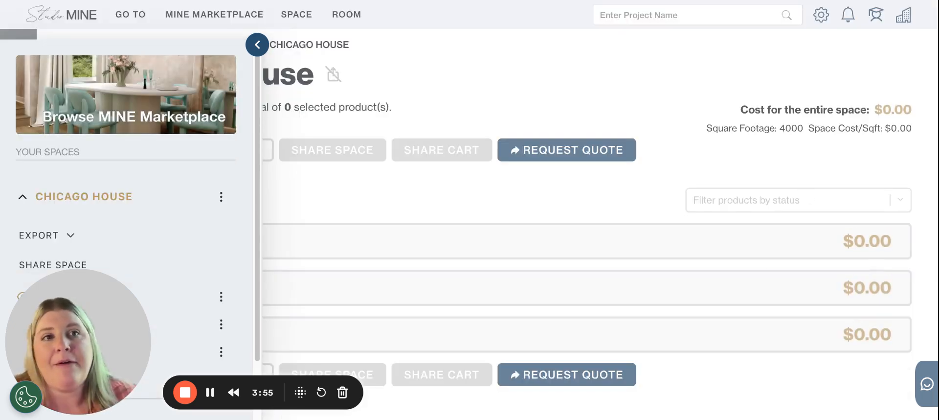
# Duplicate the Living Room in Chicago House and confirm the duplication
pyautogui.scroll(-2, 153, 177)
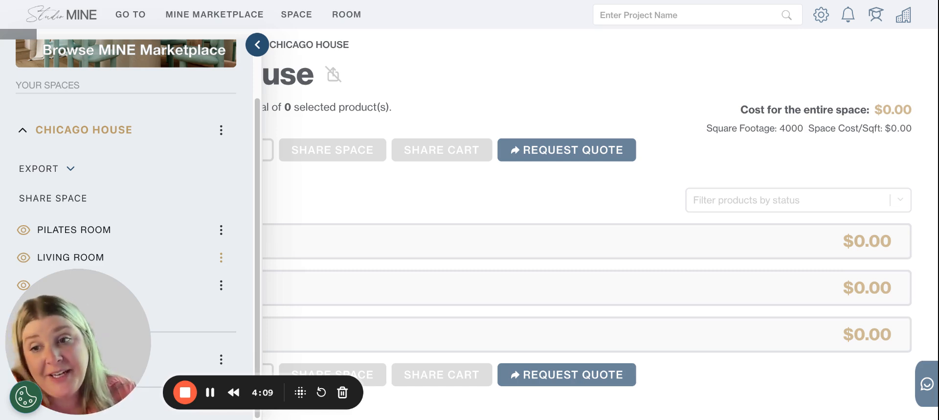
pyautogui.click(221, 258)
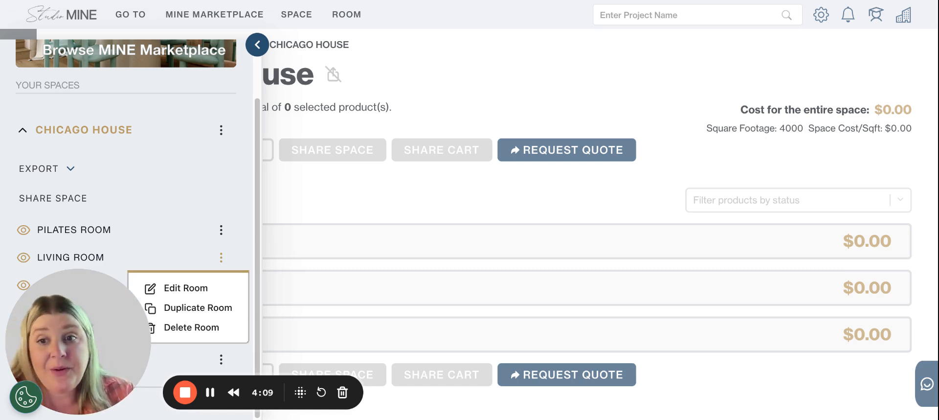
pyautogui.click(234, 309)
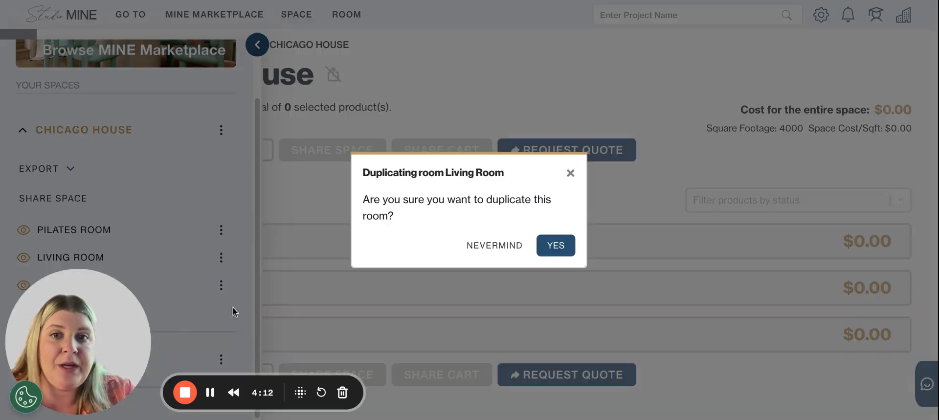
pyautogui.click(568, 247)
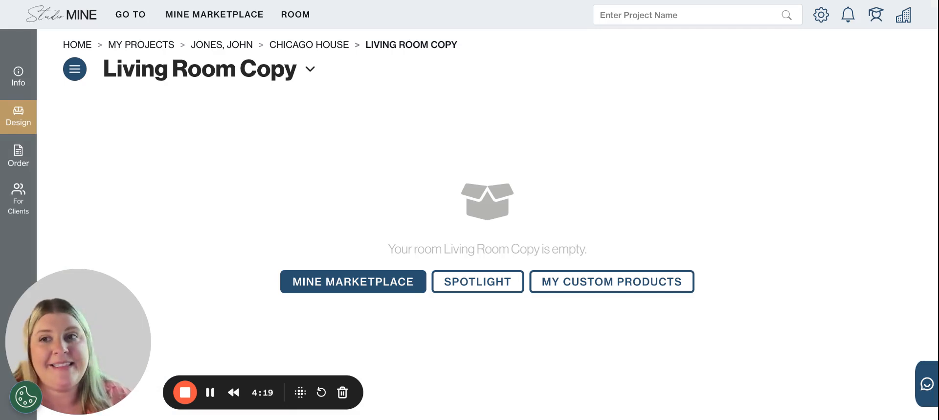
# Rename the duplicated living room in Chicago House as Living Room R1 and save it
pyautogui.click(78, 70)
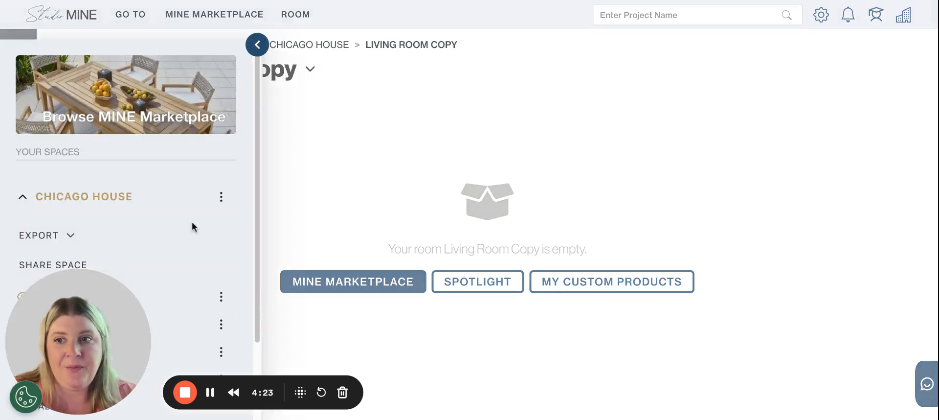
pyautogui.scroll(-2, 191, 227)
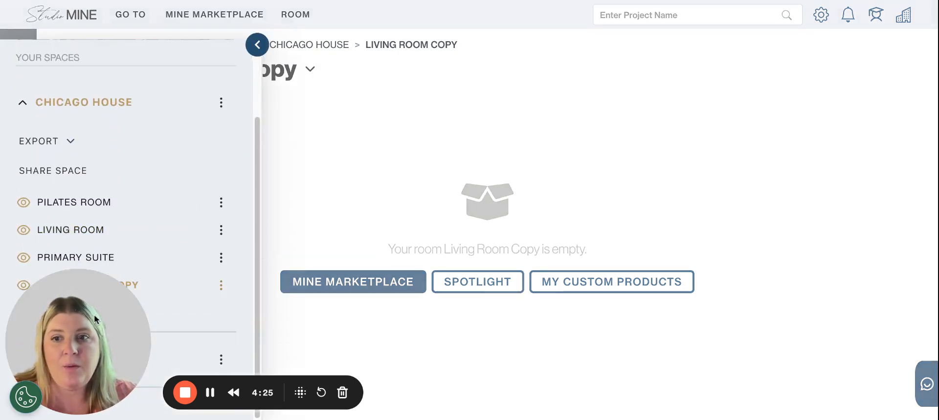
pyautogui.click(221, 284)
pyautogui.click(173, 315)
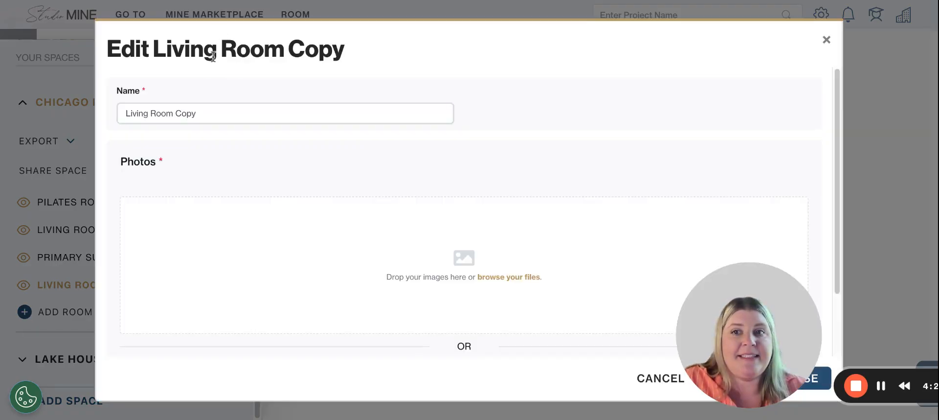
pyautogui.moveTo(176, 113); pyautogui.dragTo(279, 121)
pyautogui.write('R1')
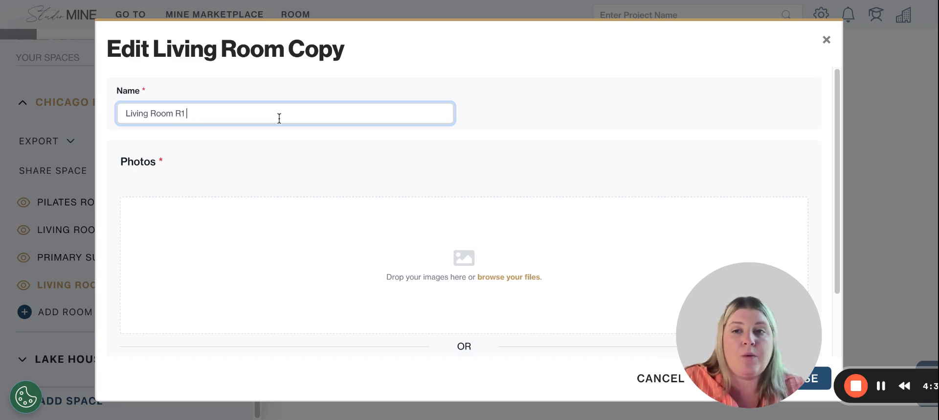
pyautogui.moveTo(739, 329); pyautogui.dragTo(69, 335)
pyautogui.click(805, 389)
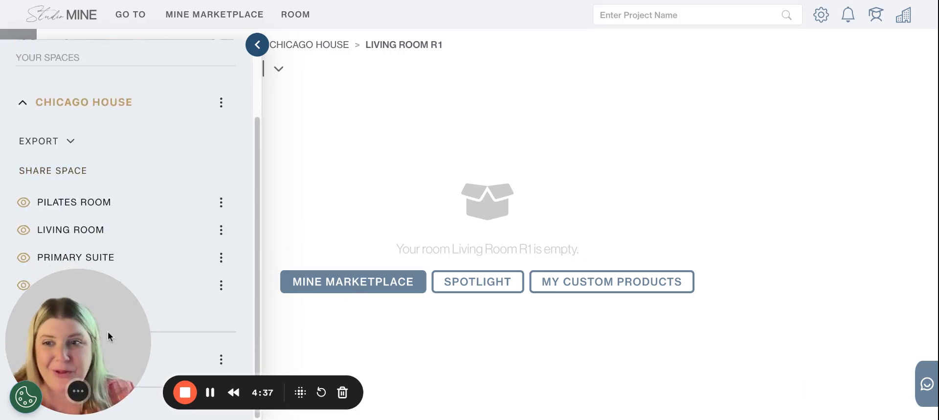
# Reorder the Chicago House rooms as Living Room R1, Living Room, Pilates Room, Primary Suite and save the order
pyautogui.moveTo(108, 330); pyautogui.dragTo(890, 331)
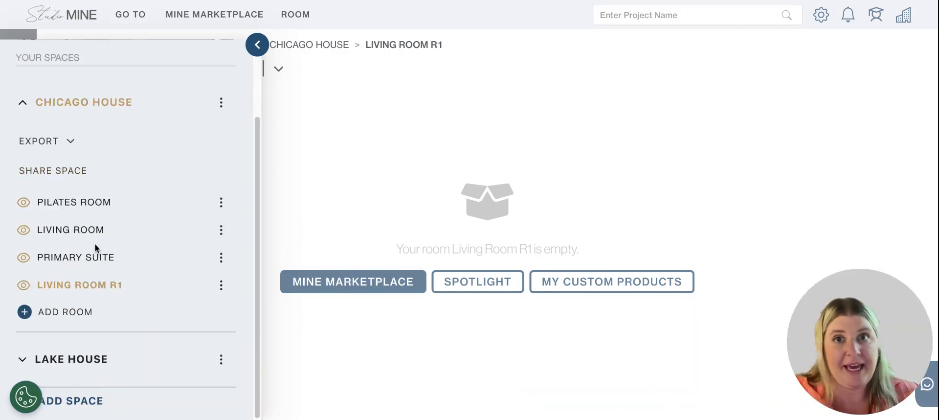
pyautogui.click(220, 102)
pyautogui.click(175, 191)
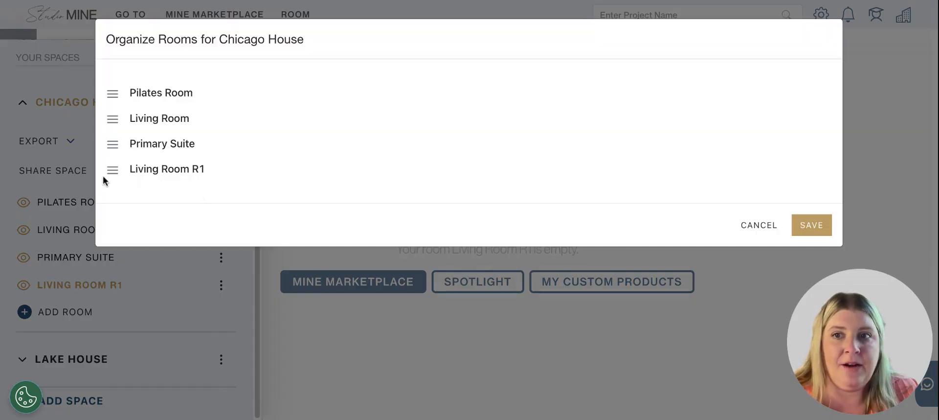
pyautogui.moveTo(113, 168); pyautogui.dragTo(111, 34)
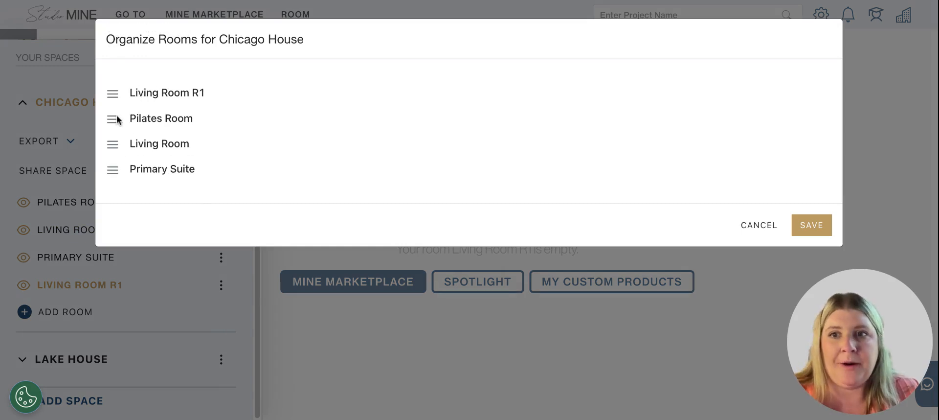
pyautogui.moveTo(118, 143); pyautogui.dragTo(115, 118)
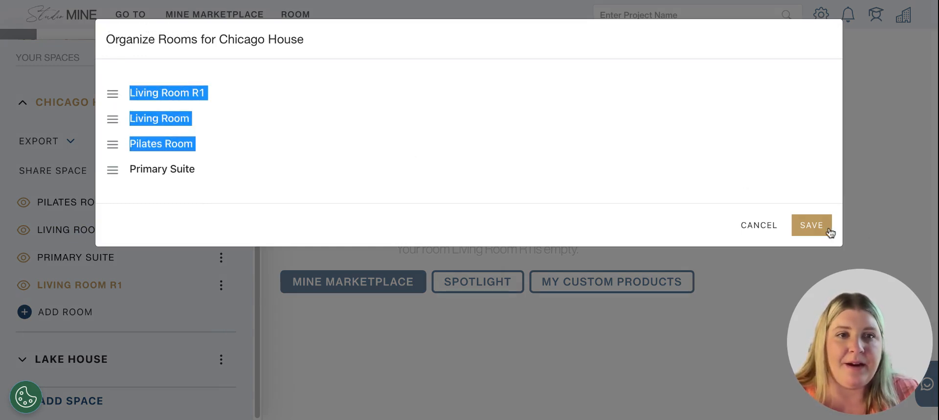
pyautogui.click(811, 225)
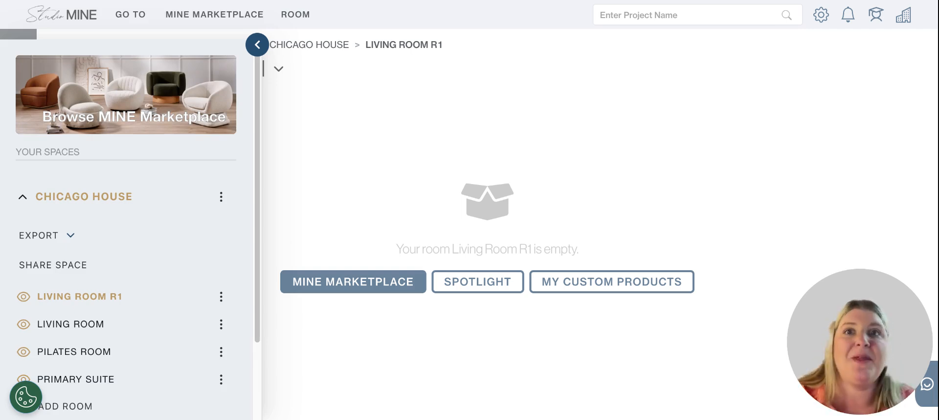
# Toggle the visibility of Living Room R1 off and back on twice in the Chicago House room list
pyautogui.scroll(-1, 106, 267)
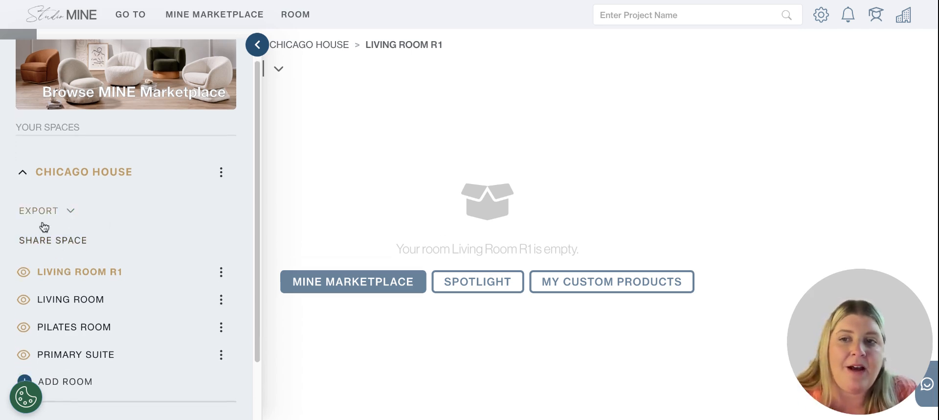
pyautogui.click(23, 275)
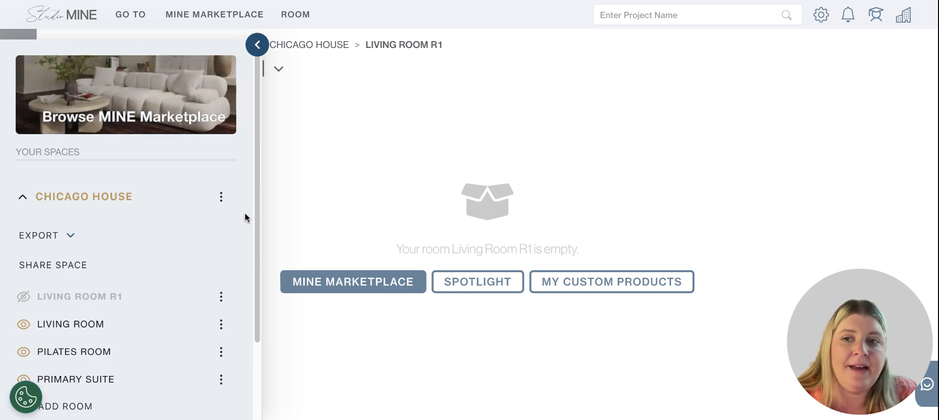
pyautogui.click(27, 299)
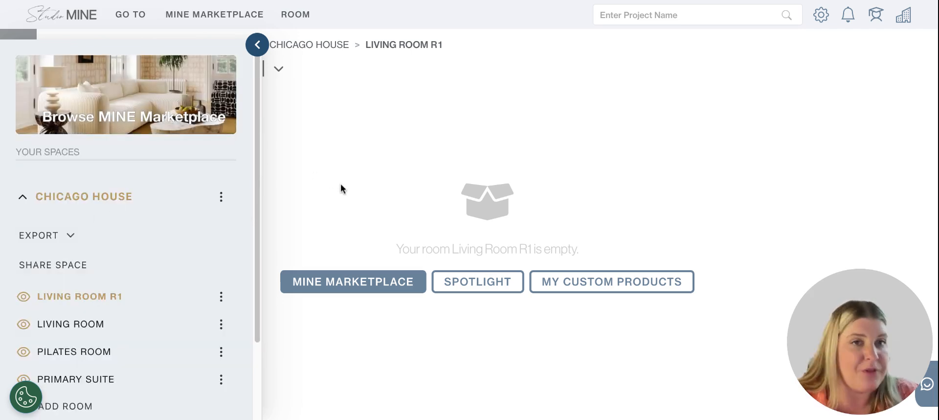
pyautogui.click(22, 298)
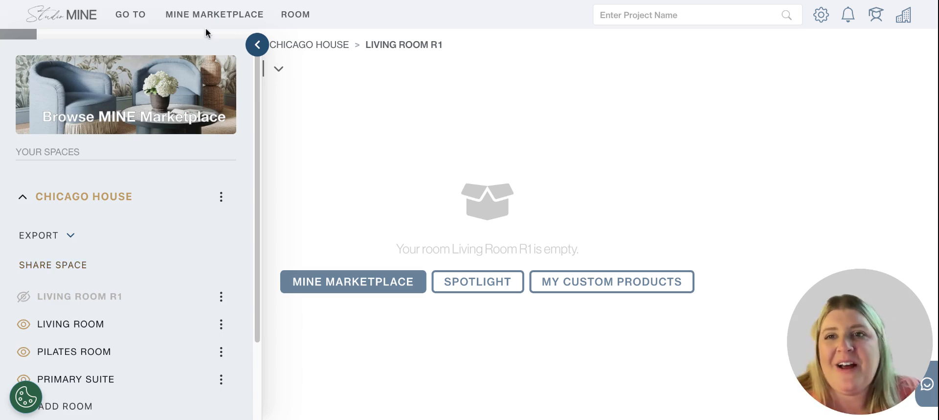
pyautogui.click(22, 297)
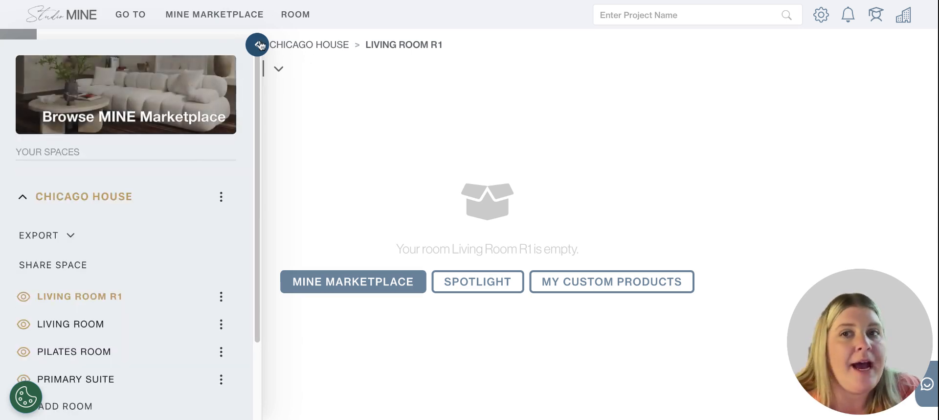